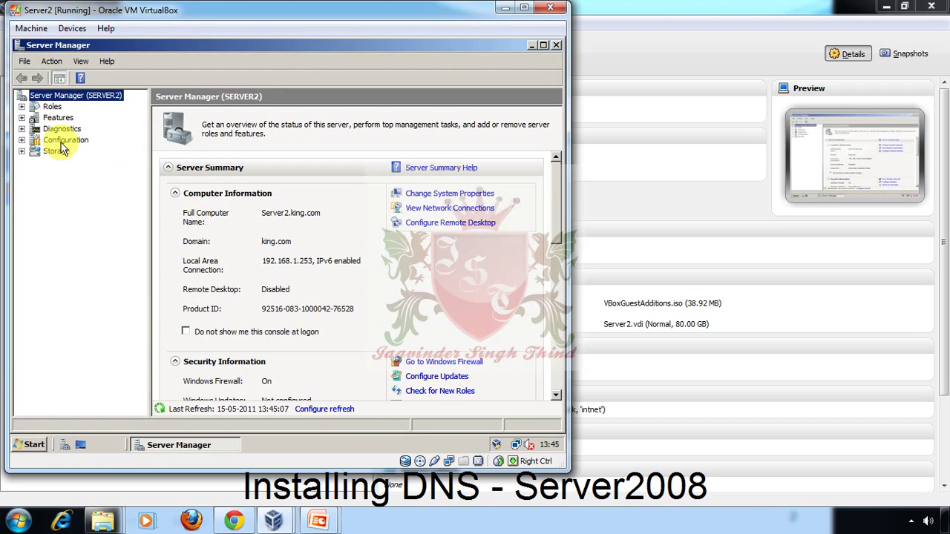
Start the Add Roles wizard, set its Before You Begin page to be skipped by default, and proceed to role selection.
{"action": "left_click", "coordinate": [22, 104]}
{"action": "left_click", "coordinate": [52, 107]}
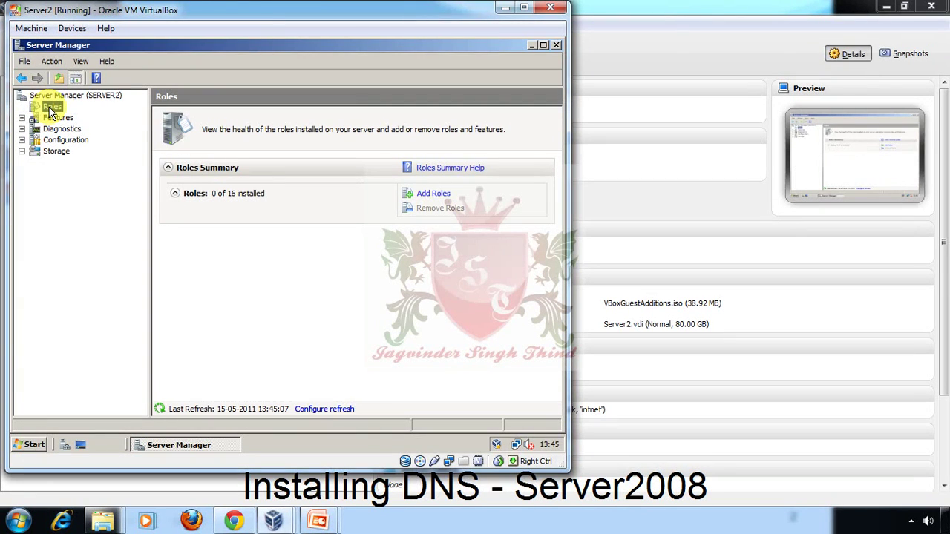
{"action": "right_click", "coordinate": [51, 111]}
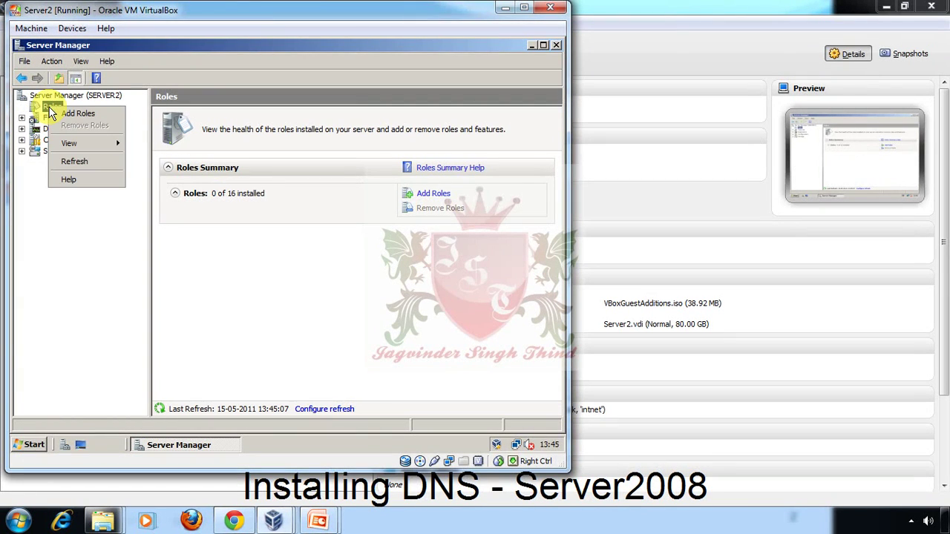
{"action": "left_click", "coordinate": [75, 113]}
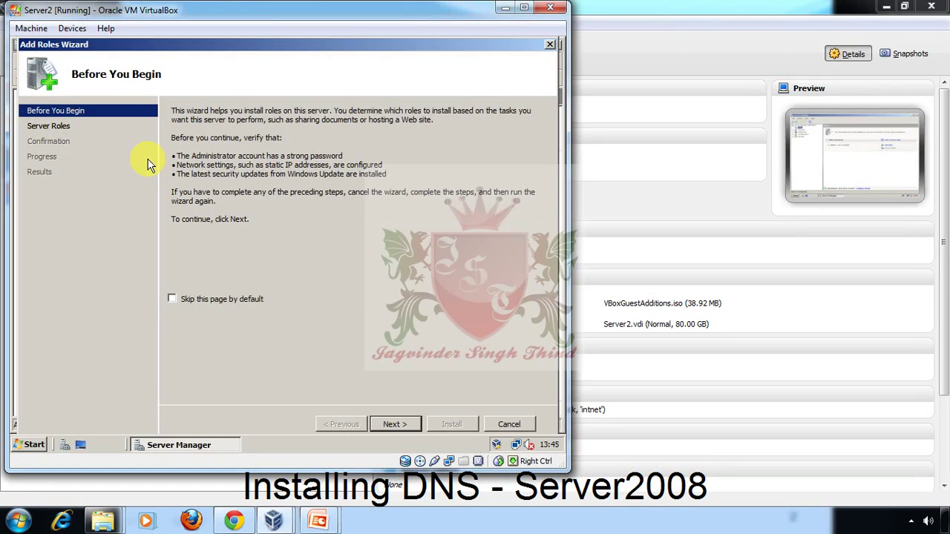
{"action": "left_click", "coordinate": [173, 300]}
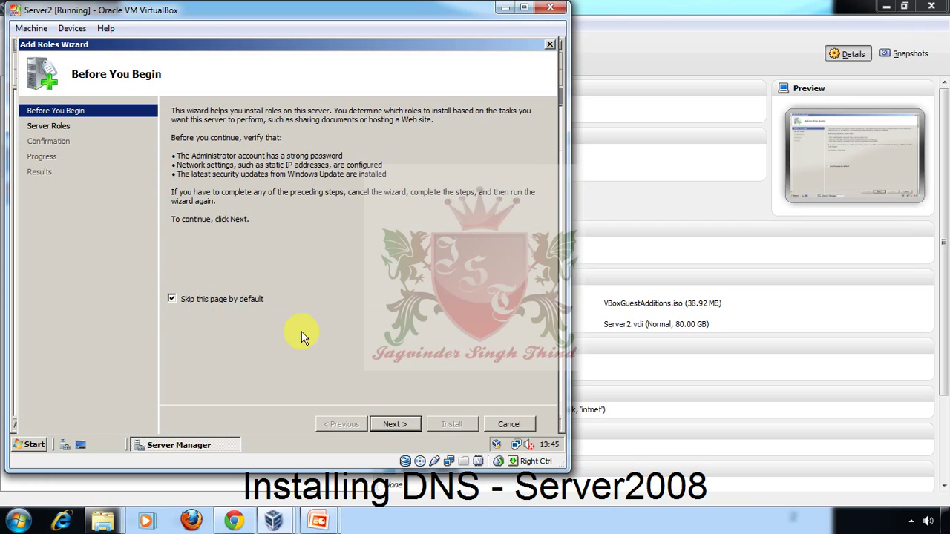
{"action": "left_click", "coordinate": [376, 421]}
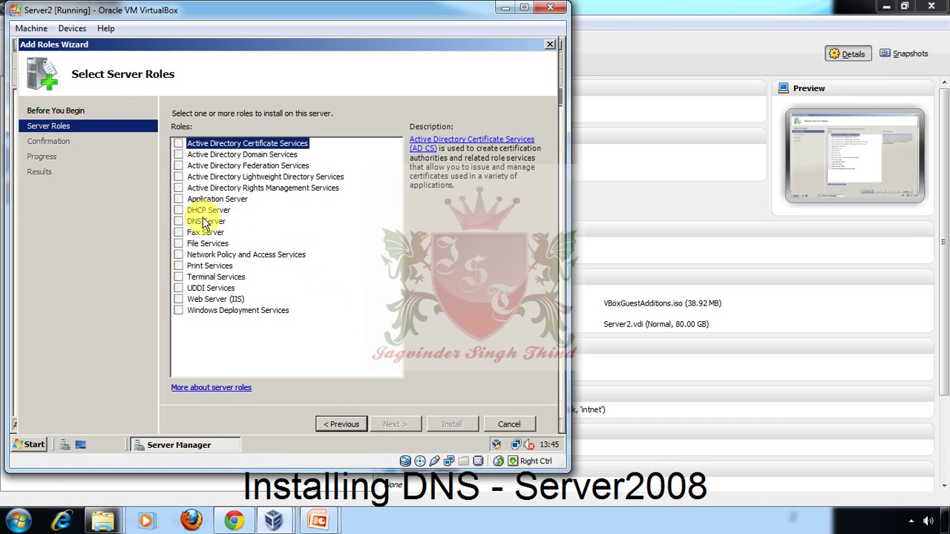
Install the DNS Server role on this server and close the wizard.
{"action": "left_click", "coordinate": [178, 222]}
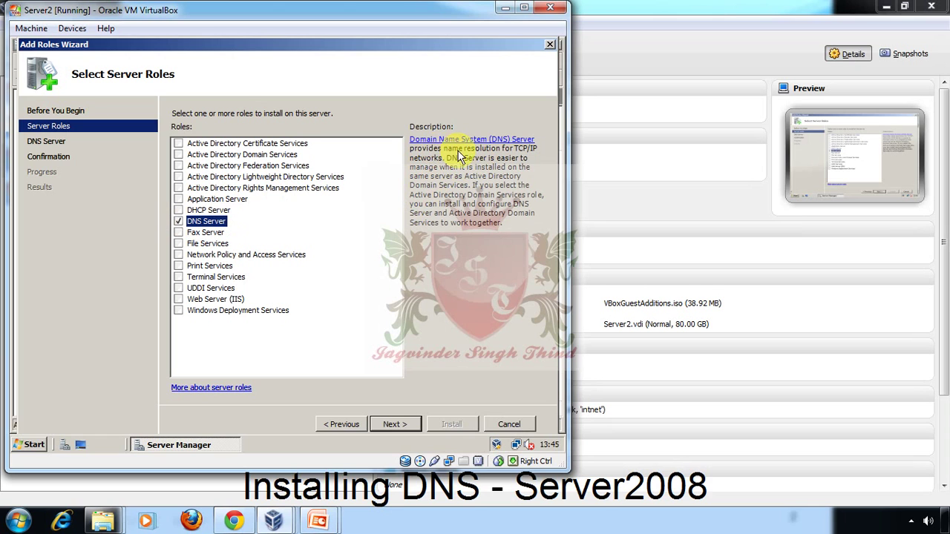
{"action": "left_click", "coordinate": [524, 8]}
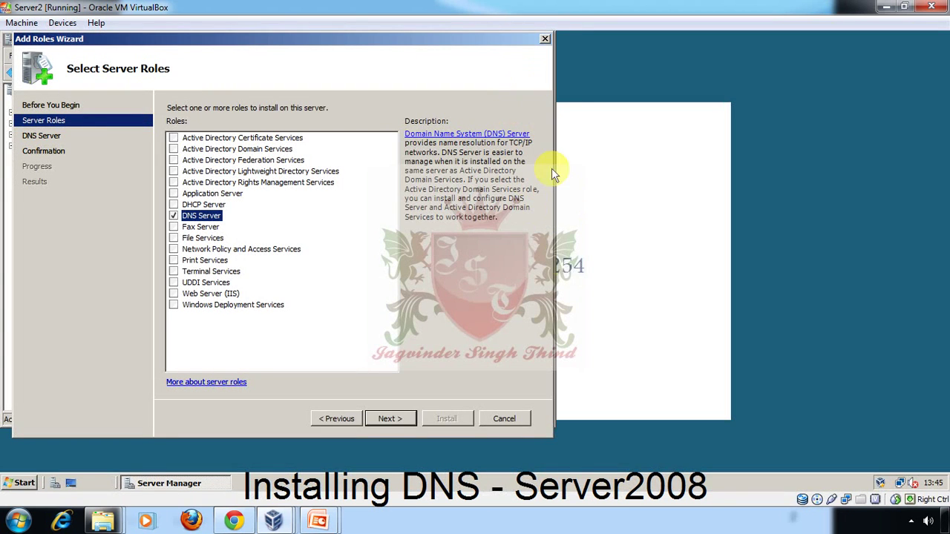
{"action": "left_click_drag", "start_coordinate": [430, 47], "coordinate": [520, 65]}
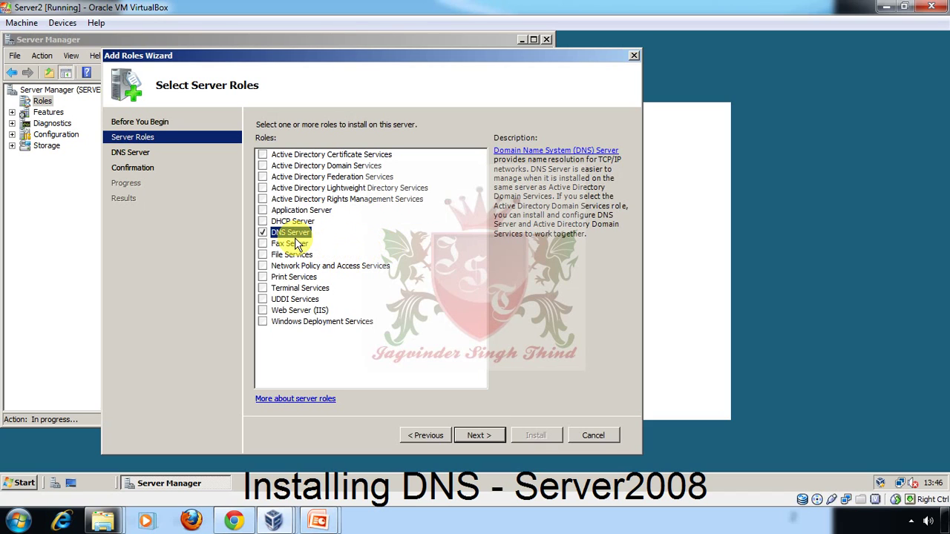
{"action": "left_click", "coordinate": [483, 436]}
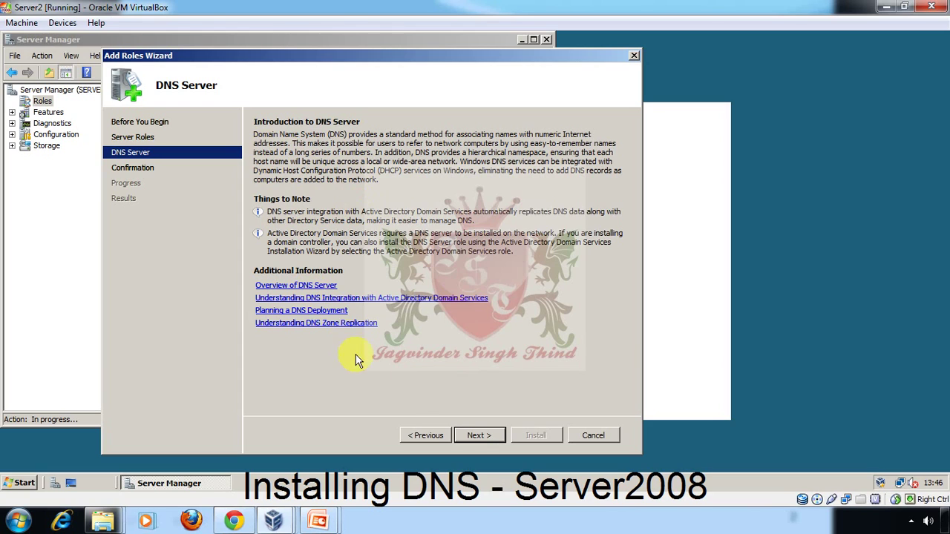
{"action": "left_click", "coordinate": [475, 436]}
{"action": "left_click", "coordinate": [533, 436]}
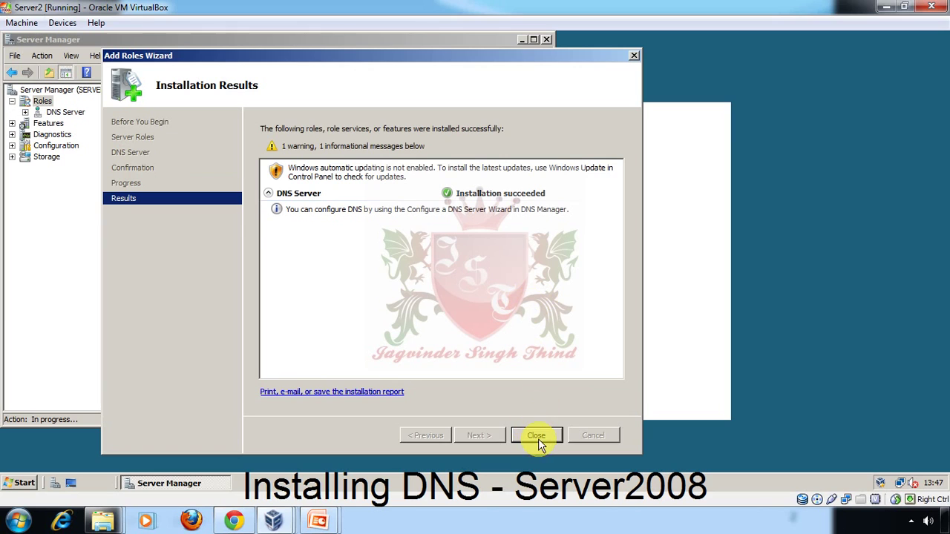
{"action": "left_click", "coordinate": [551, 436]}
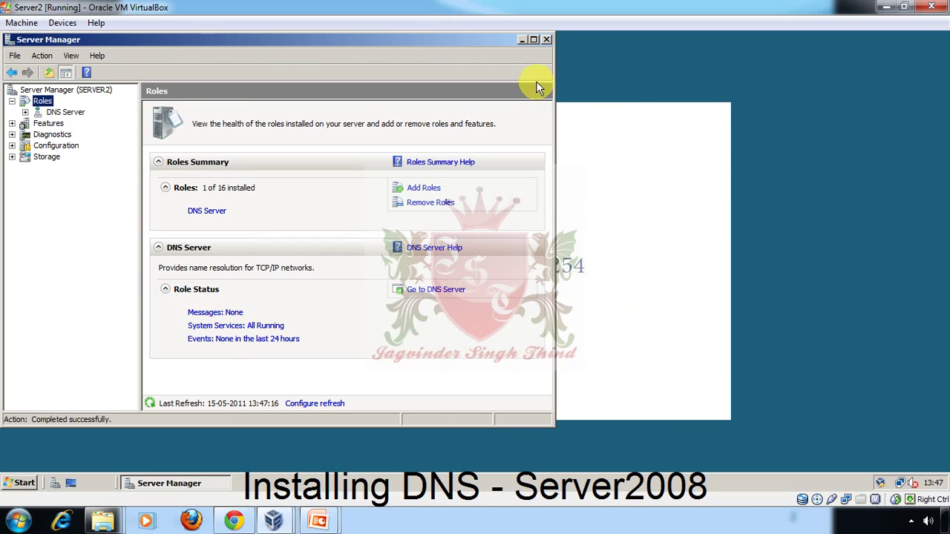
Close Server Manager and open the DNS console from the administrative tools.
{"action": "left_click", "coordinate": [534, 40]}
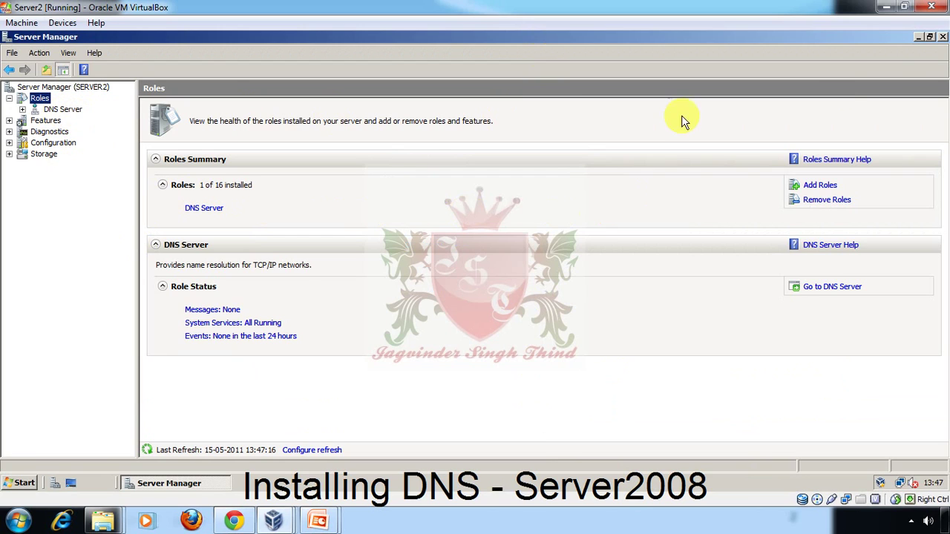
{"action": "left_click", "coordinate": [942, 38]}
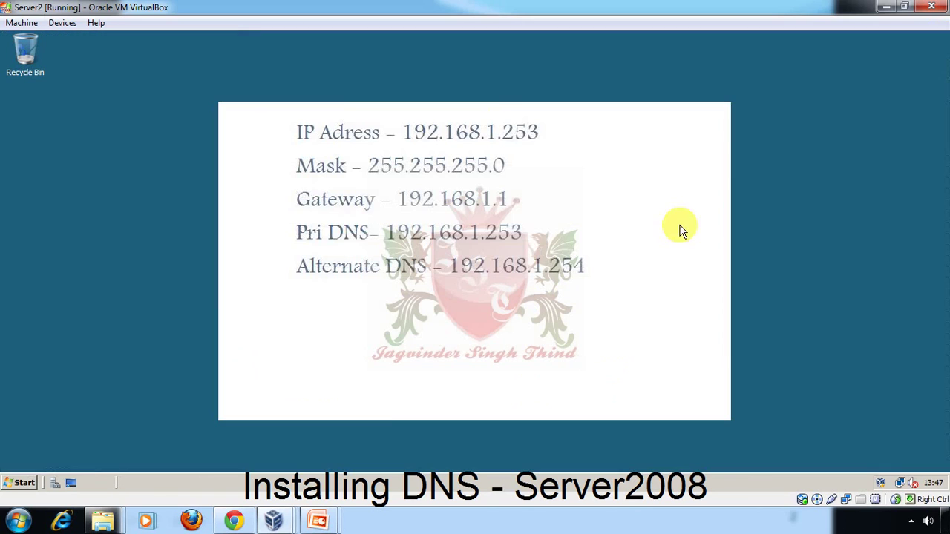
{"action": "left_click", "coordinate": [26, 486]}
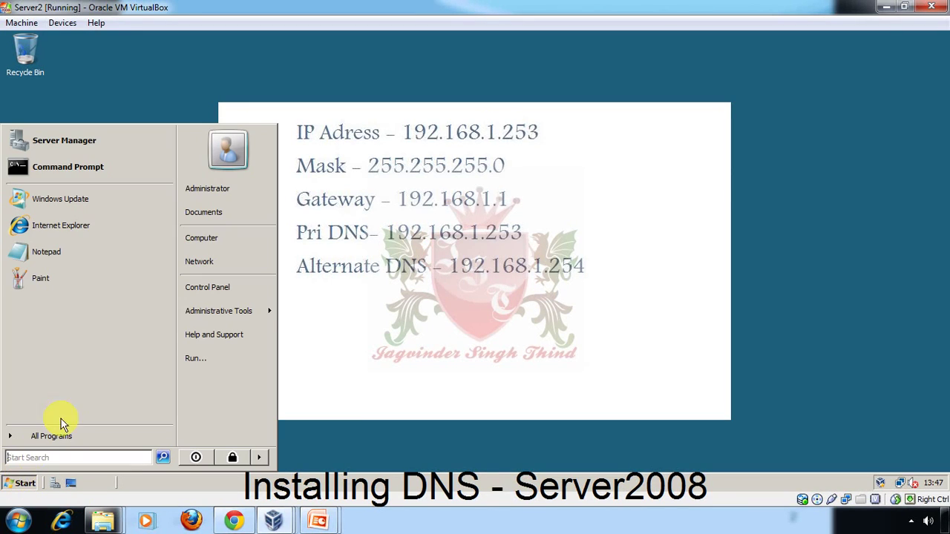
{"action": "mouse_move", "coordinate": [259, 315]}
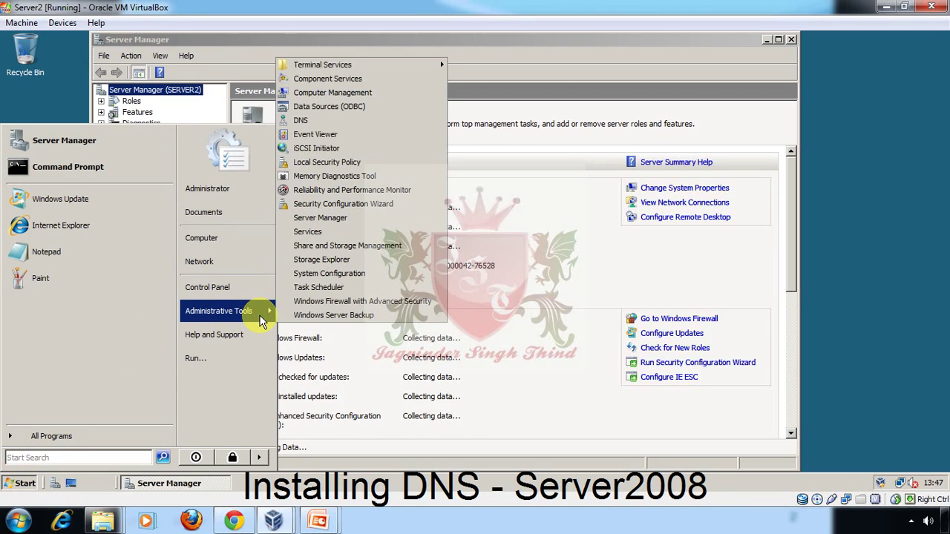
{"action": "left_click", "coordinate": [327, 124]}
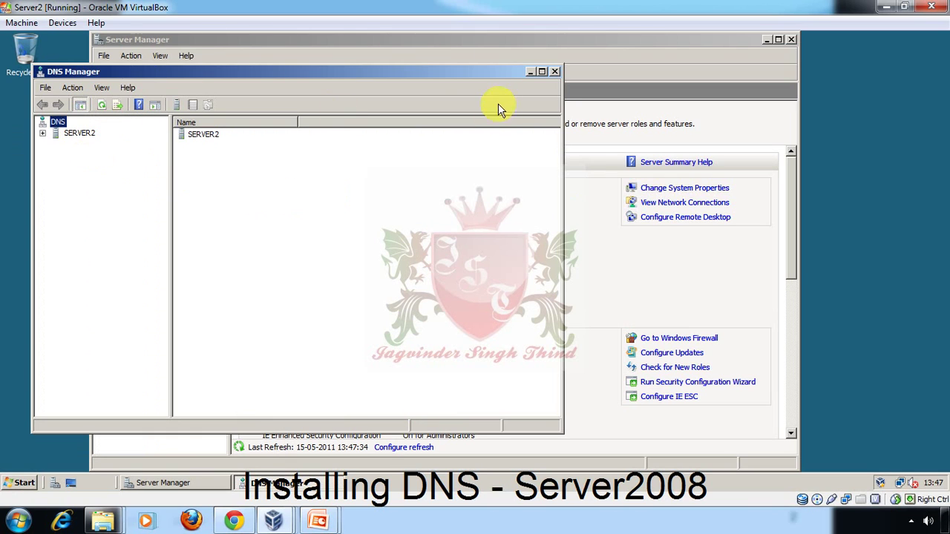
Minimize DNS Manager, examine SERVER2's forward and reverse lookup zones under the DNS Server role in Server Manager, and close Server Manager.
{"action": "left_click", "coordinate": [532, 72]}
{"action": "left_click", "coordinate": [101, 101]}
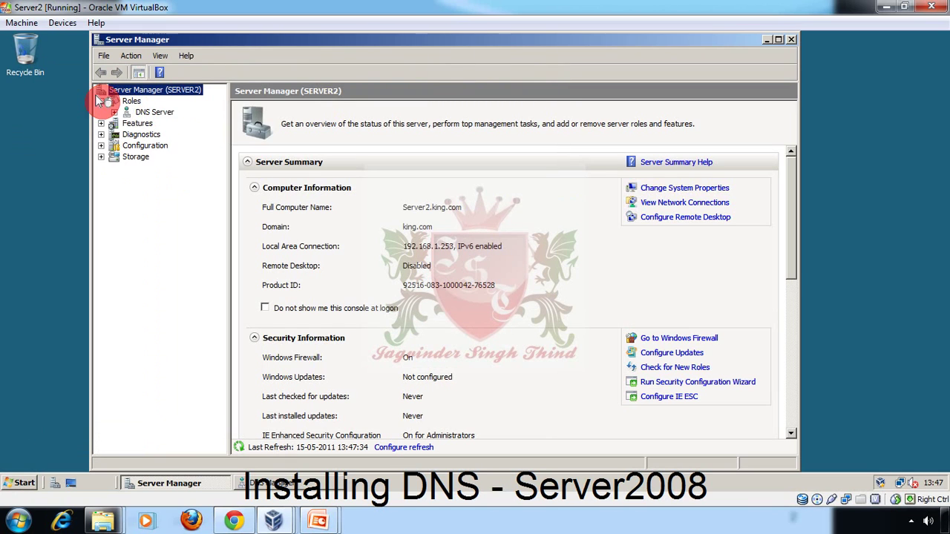
{"action": "left_click", "coordinate": [141, 113]}
{"action": "left_click", "coordinate": [114, 112]}
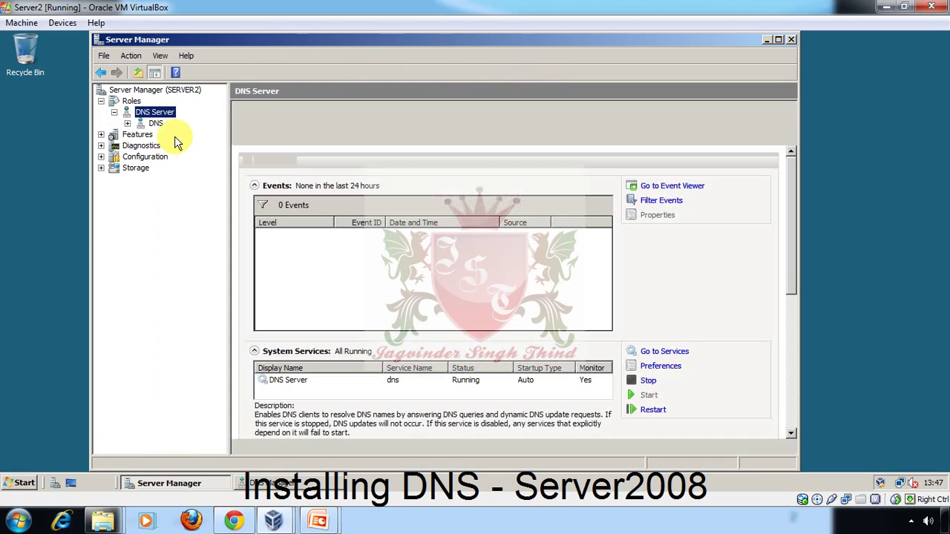
{"action": "left_click", "coordinate": [153, 124]}
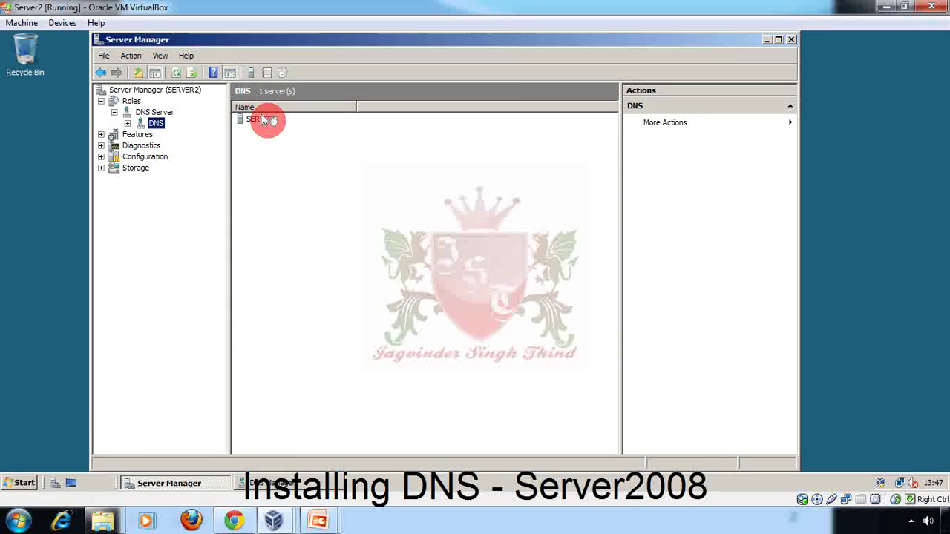
{"action": "double_click", "coordinate": [262, 120]}
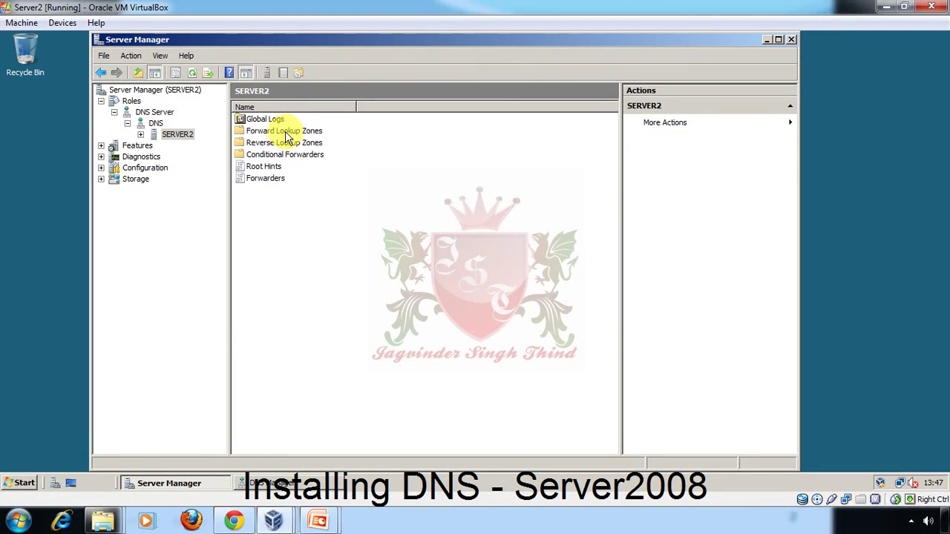
{"action": "double_click", "coordinate": [279, 138]}
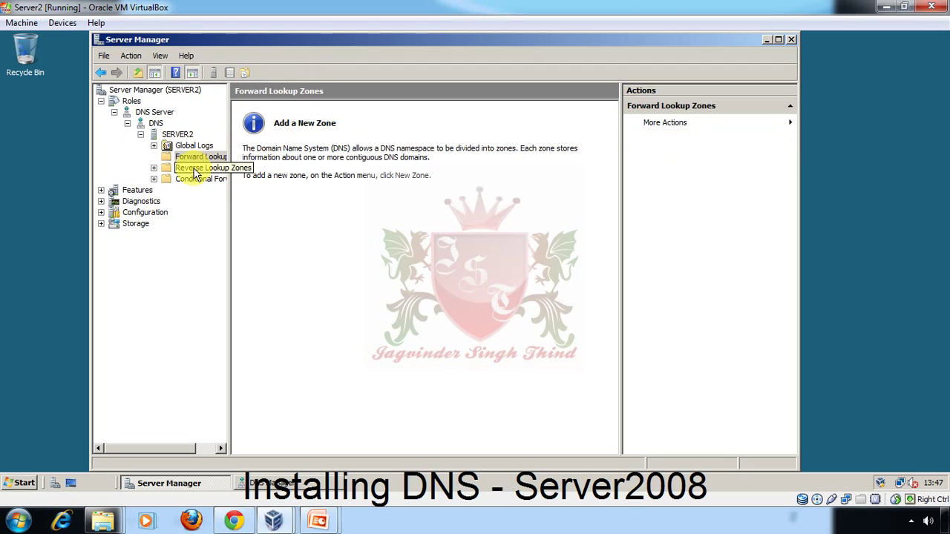
{"action": "left_click", "coordinate": [197, 169]}
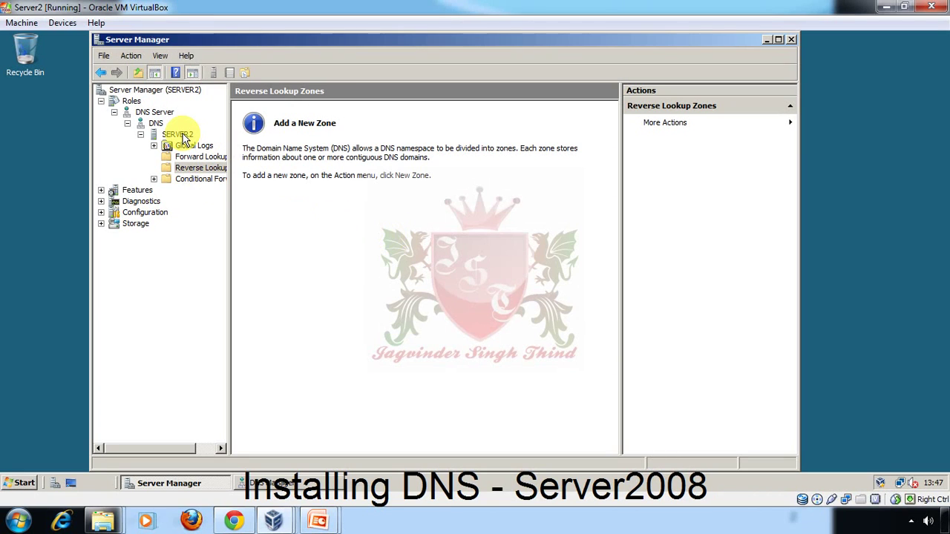
{"action": "left_click", "coordinate": [792, 40]}
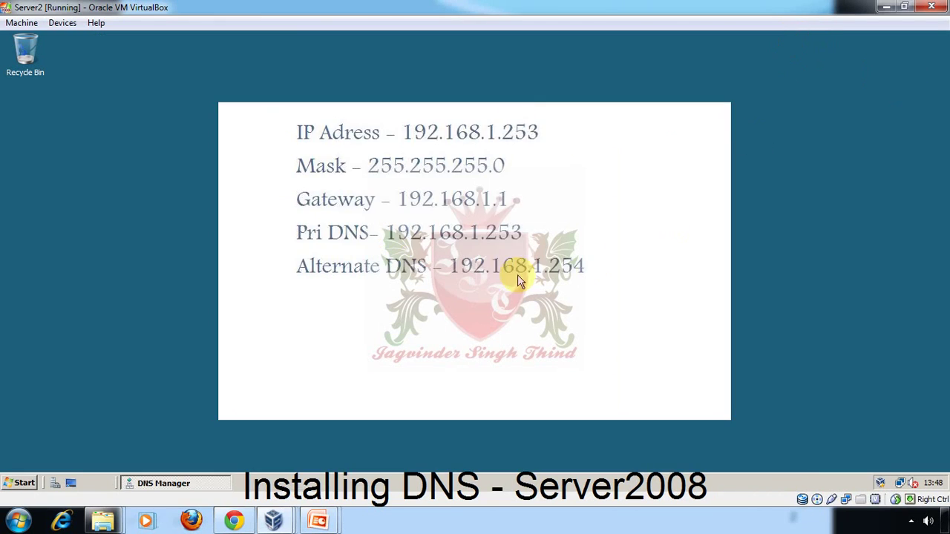
Restore DNS Manager and examine the root hints name server list in SERVER2's properties.
{"action": "left_click", "coordinate": [182, 484]}
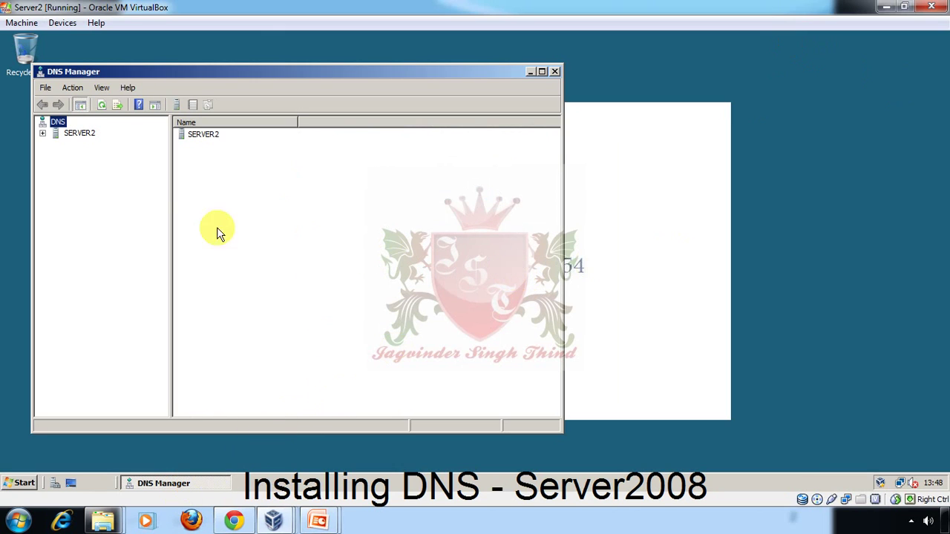
{"action": "left_click", "coordinate": [80, 133]}
{"action": "right_click", "coordinate": [88, 133]}
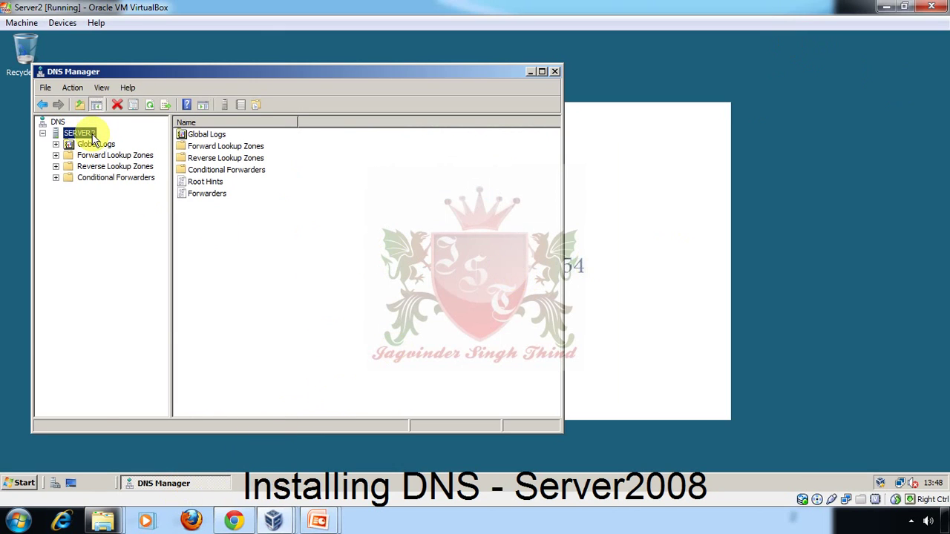
{"action": "left_click", "coordinate": [148, 304]}
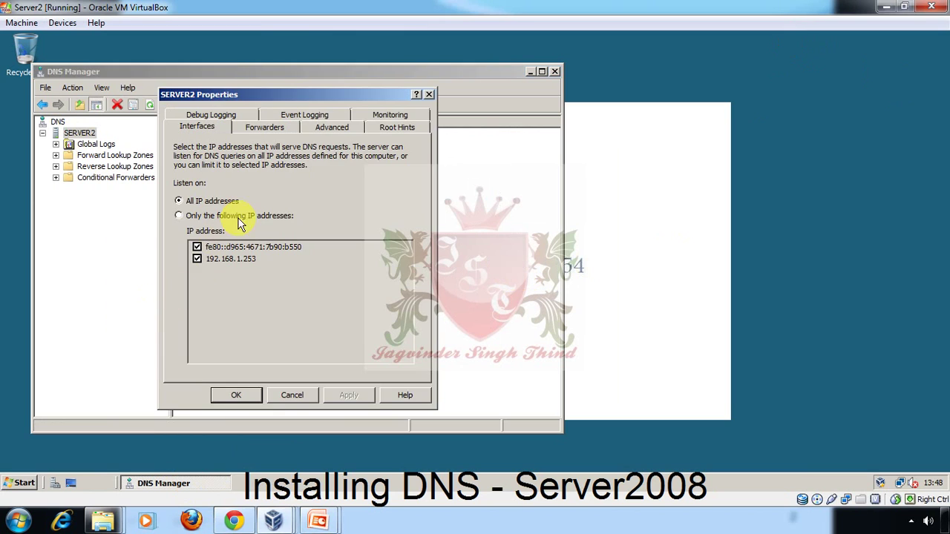
{"action": "left_click", "coordinate": [388, 129]}
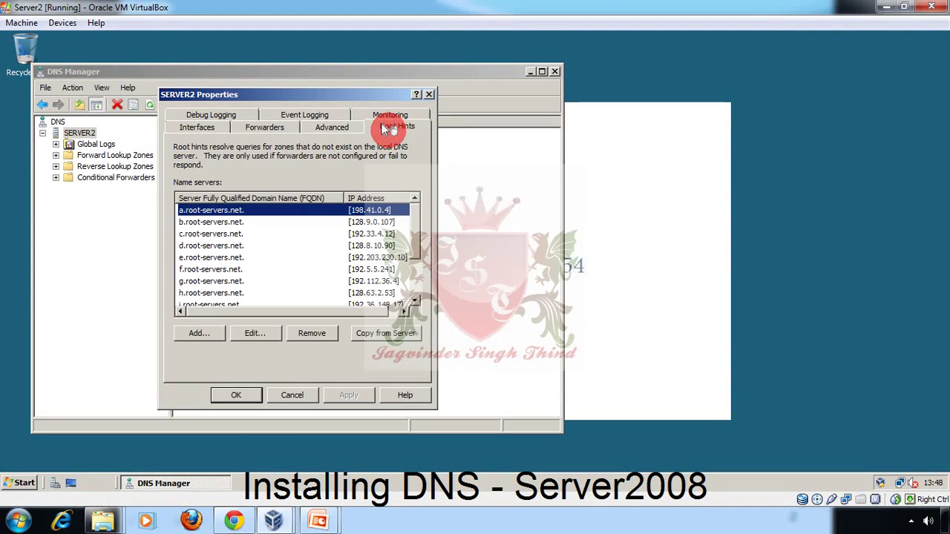
{"action": "left_click", "coordinate": [199, 213]}
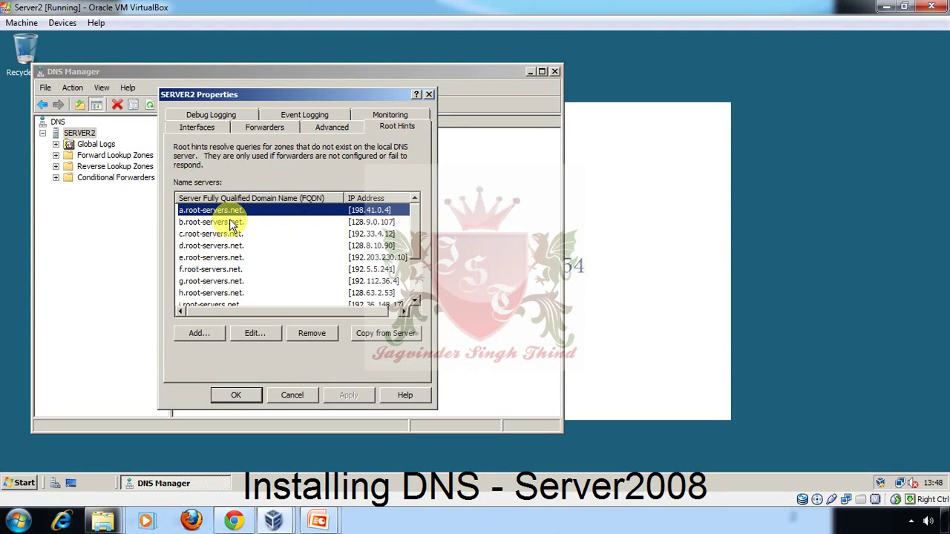
{"action": "scroll", "coordinate": [247, 233], "scroll_direction": "down", "scroll_amount": 1}
{"action": "scroll", "coordinate": [247, 234], "scroll_direction": "down", "scroll_amount": 1}
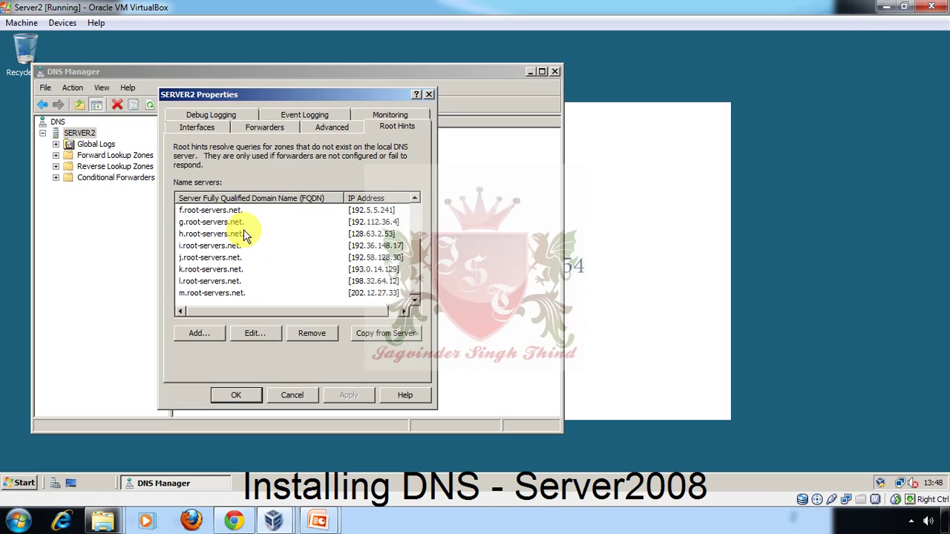
{"action": "scroll", "coordinate": [245, 236], "scroll_direction": "up", "scroll_amount": 2}
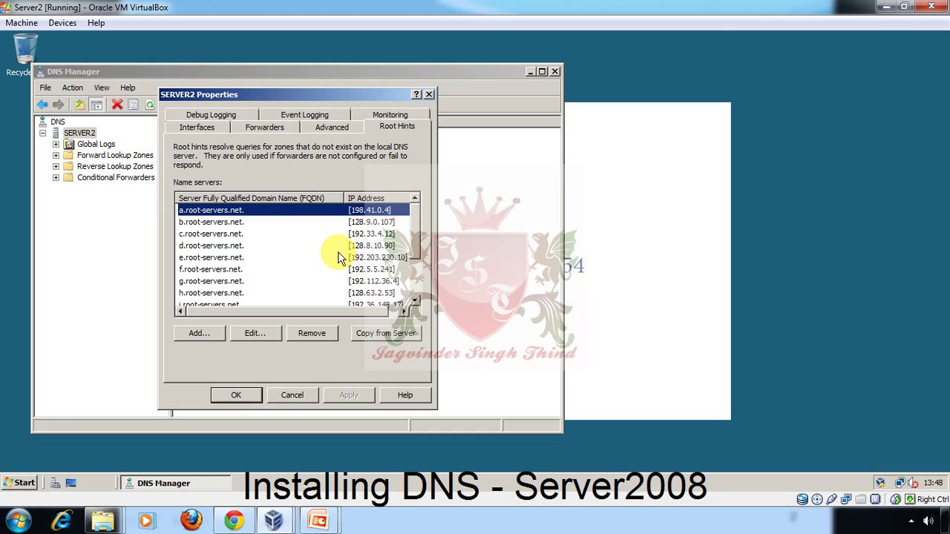
View SERVER2's Forward Lookup Zones folder and reopen the server's properties.
{"action": "left_click", "coordinate": [108, 155]}
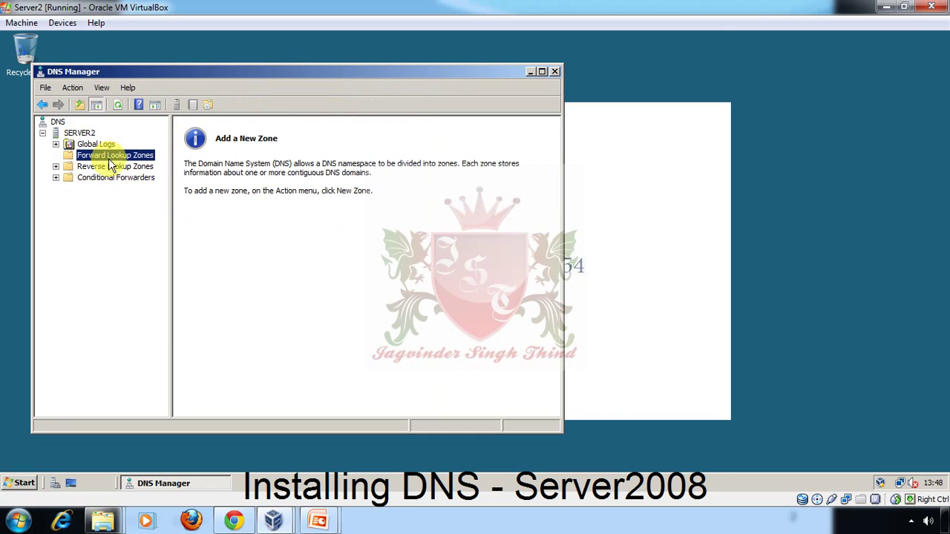
{"action": "right_click", "coordinate": [94, 134]}
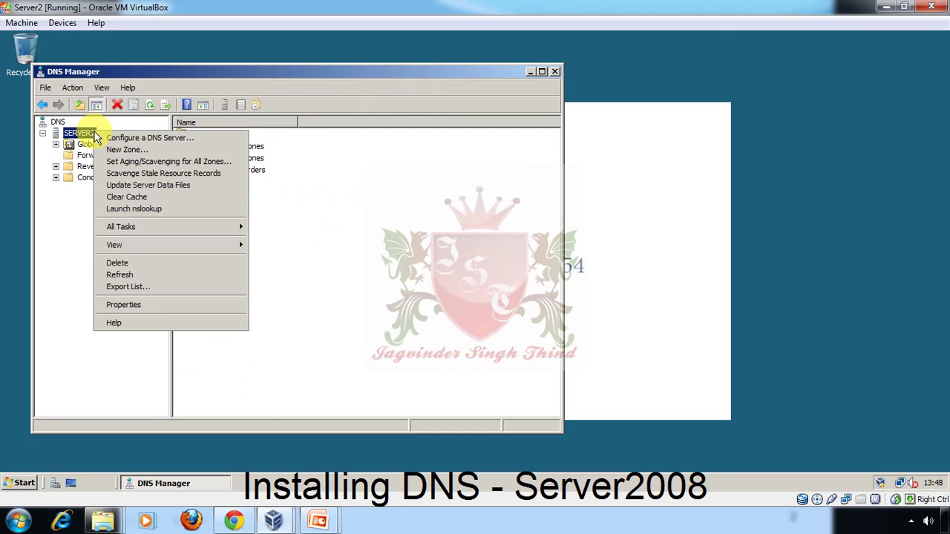
{"action": "left_click", "coordinate": [156, 306]}
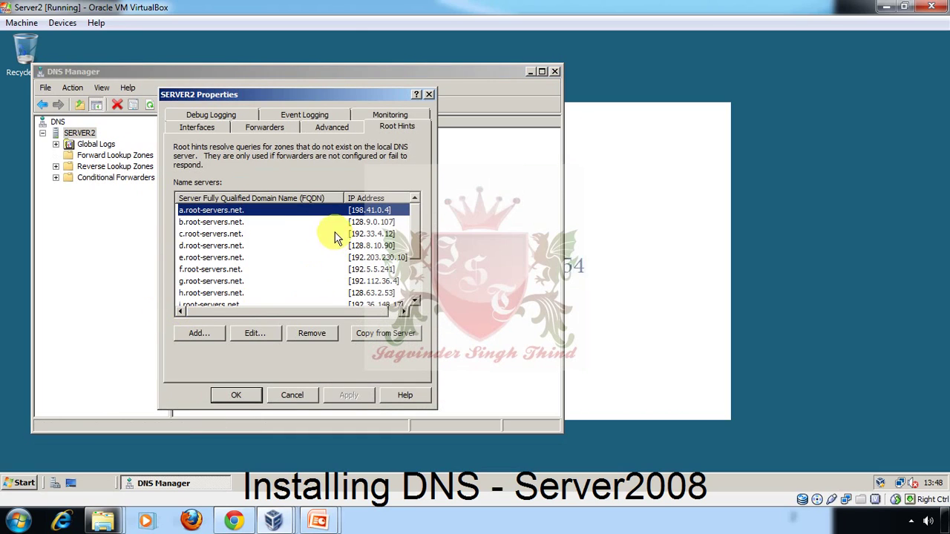